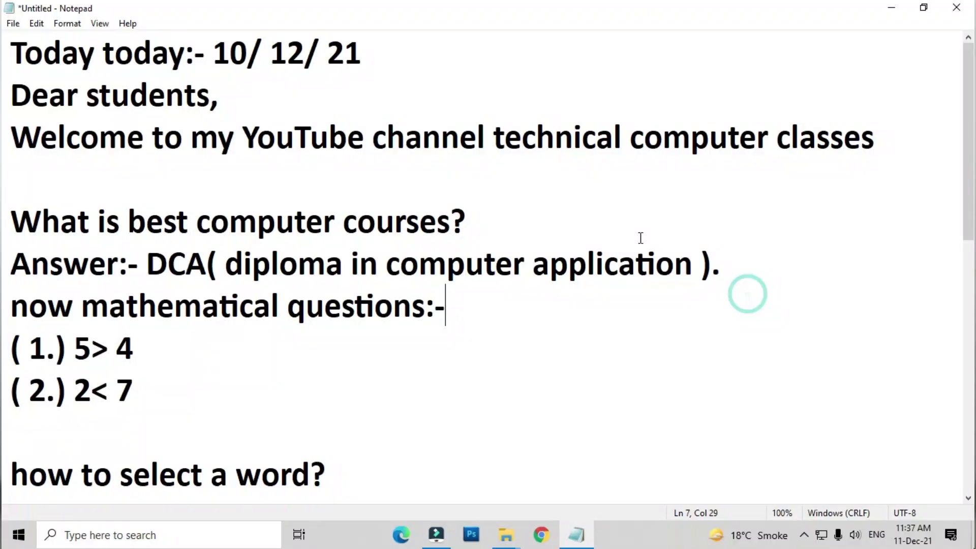
Step: Delete 'computer classes' from line 3 and insert a blank line after the best-courses question
{"action": "left_click_drag", "start_coordinate": [630, 137], "coordinate": [892, 138]}
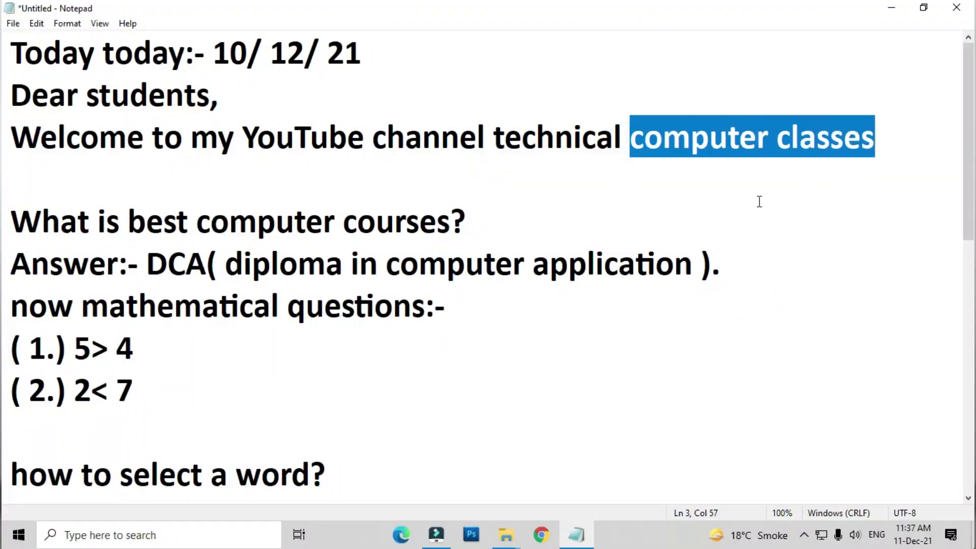
{"action": "key", "text": "Delete"}
{"action": "left_click_drag", "start_coordinate": [11, 221], "coordinate": [481, 218]}
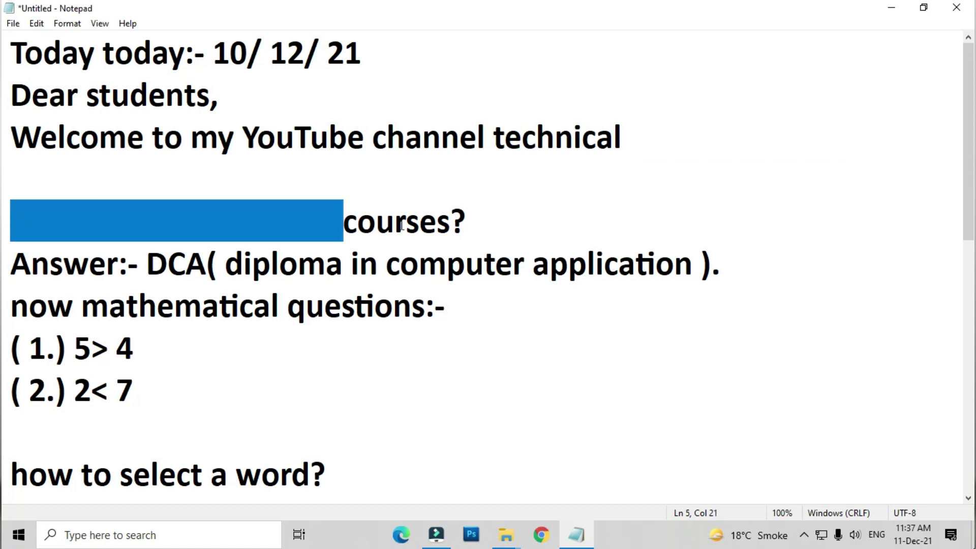
{"action": "left_click", "coordinate": [480, 218]}
{"action": "key", "text": "Return"}
Step: Place the caret after 'application ).' and then after '5> 4' further down
{"action": "scroll", "coordinate": [256, 235], "scroll_direction": "down", "scroll_amount": 1}
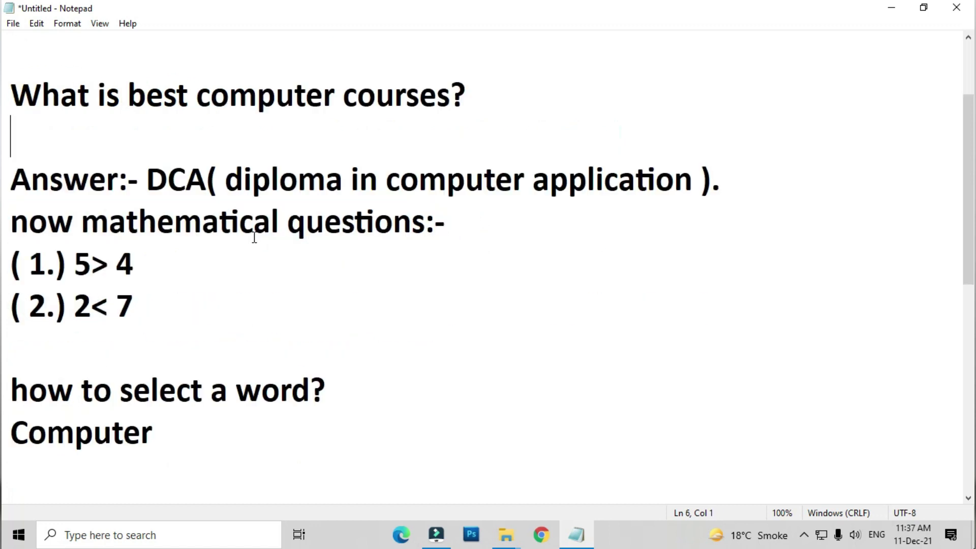
{"action": "left_click", "coordinate": [722, 189]}
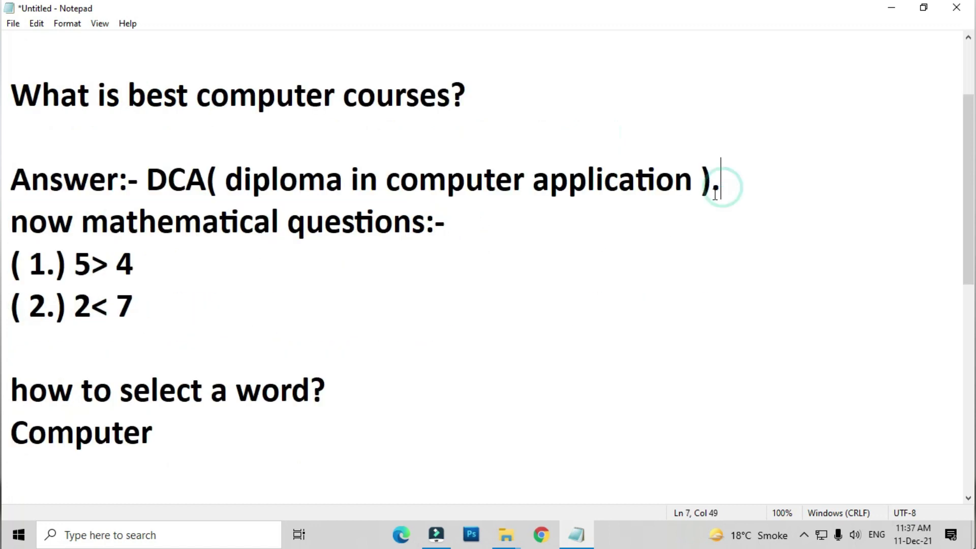
{"action": "left_click", "coordinate": [636, 267]}
Step: Select each symbol line in turn: ?, -, _, @, + and -, and %
{"action": "scroll", "coordinate": [161, 295], "scroll_direction": "down", "scroll_amount": 3}
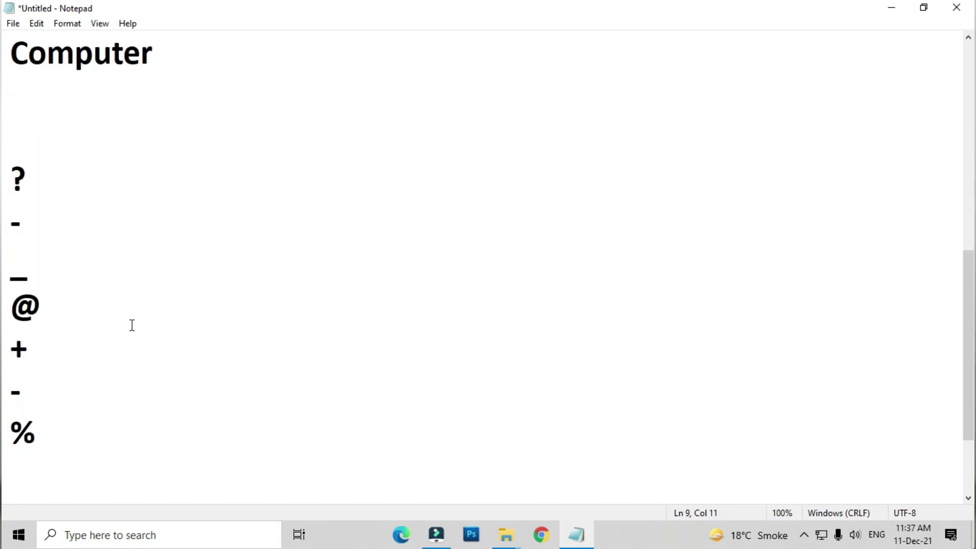
{"action": "left_click_drag", "start_coordinate": [15, 179], "coordinate": [50, 175]}
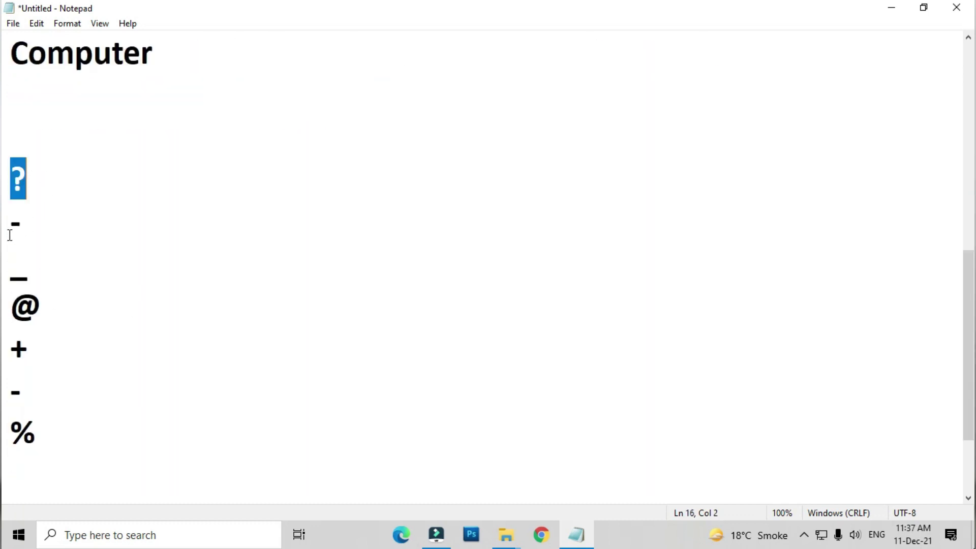
{"action": "left_click_drag", "start_coordinate": [9, 235], "coordinate": [27, 225]}
{"action": "left_click_drag", "start_coordinate": [10, 266], "coordinate": [48, 280]}
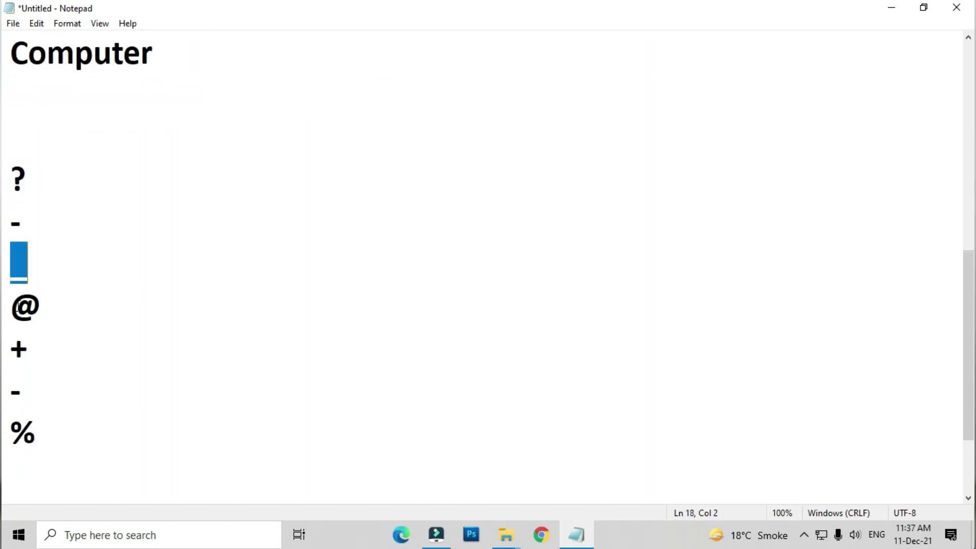
{"action": "left_click_drag", "start_coordinate": [10, 308], "coordinate": [99, 317]}
{"action": "mouse_move", "coordinate": [10, 350]}
{"action": "left_mouse_down"}
{"action": "mouse_move", "coordinate": [33, 366]}
{"action": "mouse_move", "coordinate": [37, 400]}
{"action": "left_mouse_up"}
{"action": "left_click_drag", "start_coordinate": [10, 432], "coordinate": [68, 436]}
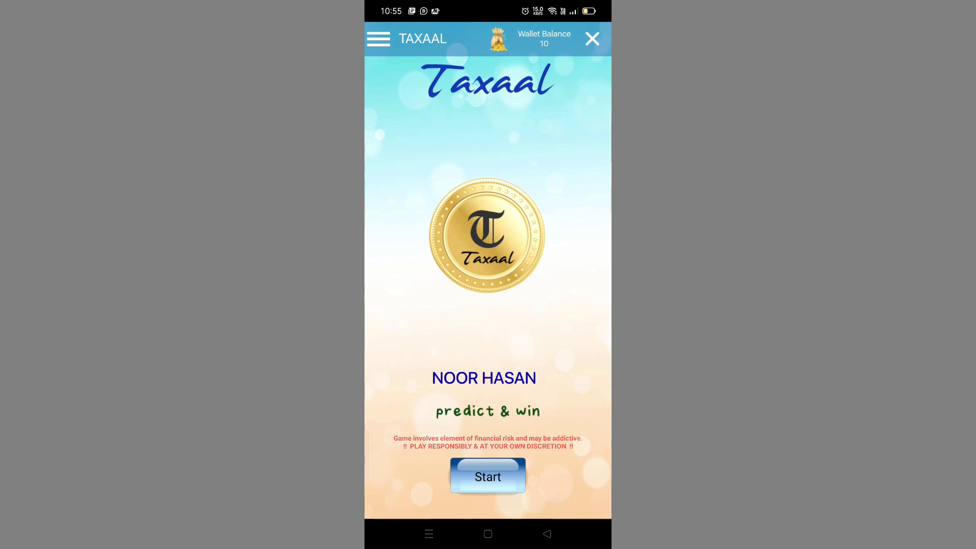
Step: Start the game, enter slot 109204's Silver Room, and open the token entry for number 0
{"action": "left_click", "coordinate": [488, 477]}
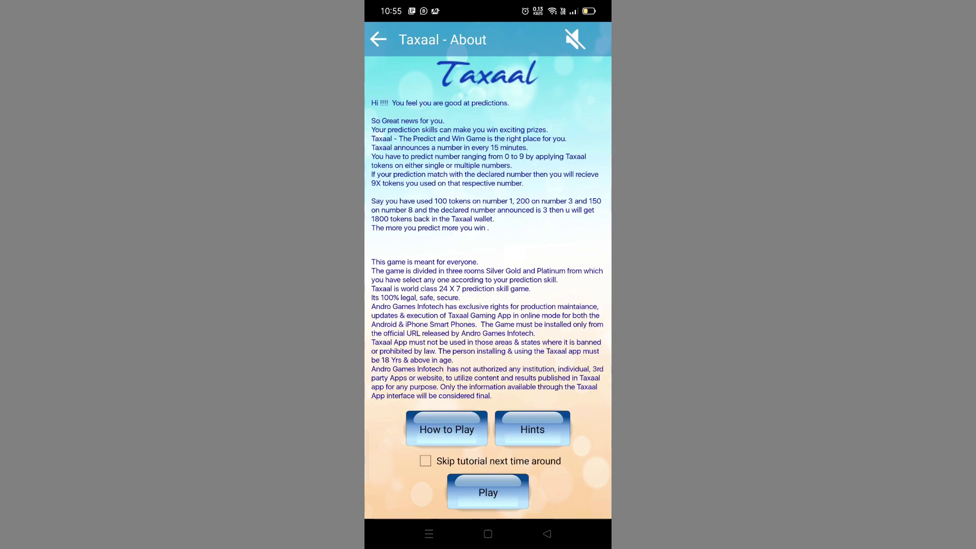
{"action": "left_click", "coordinate": [488, 492]}
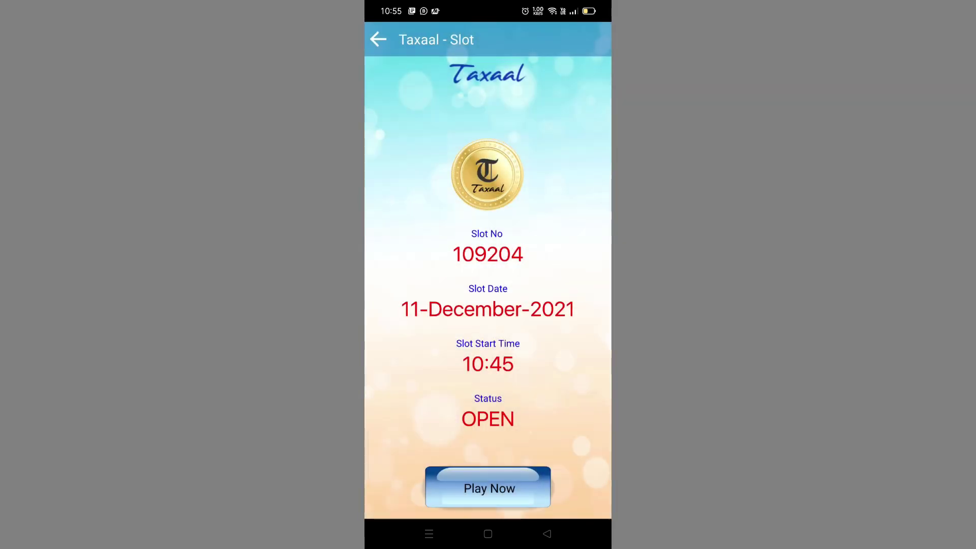
{"action": "left_click", "coordinate": [488, 487]}
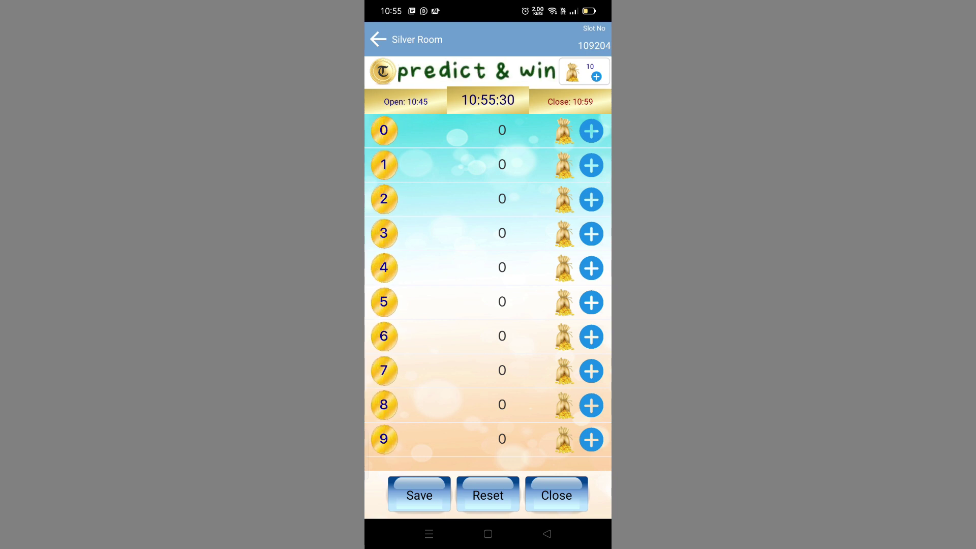
{"action": "left_click", "coordinate": [591, 131]}
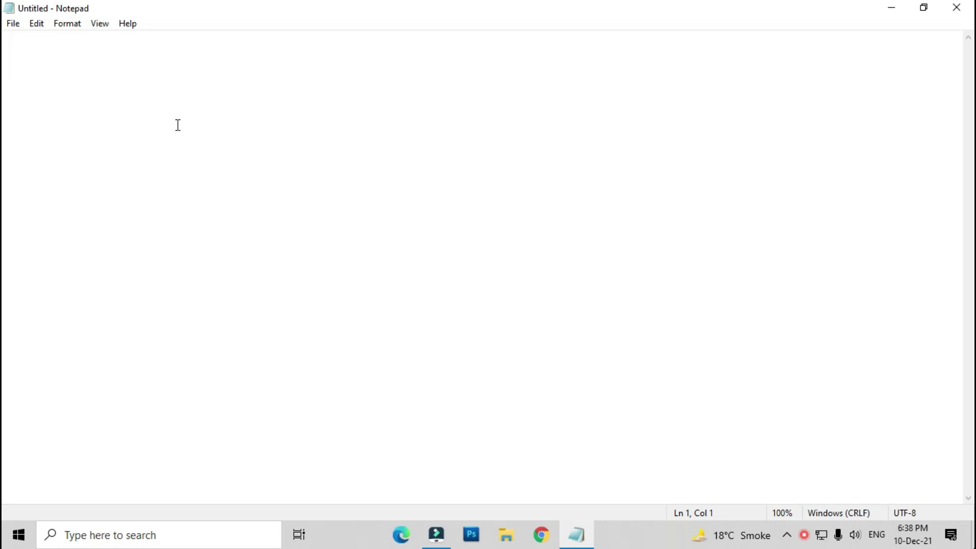
Step: Launch Windows+H dictation and follow its link to the online speech recognition settings
{"action": "key", "text": "super+h"}
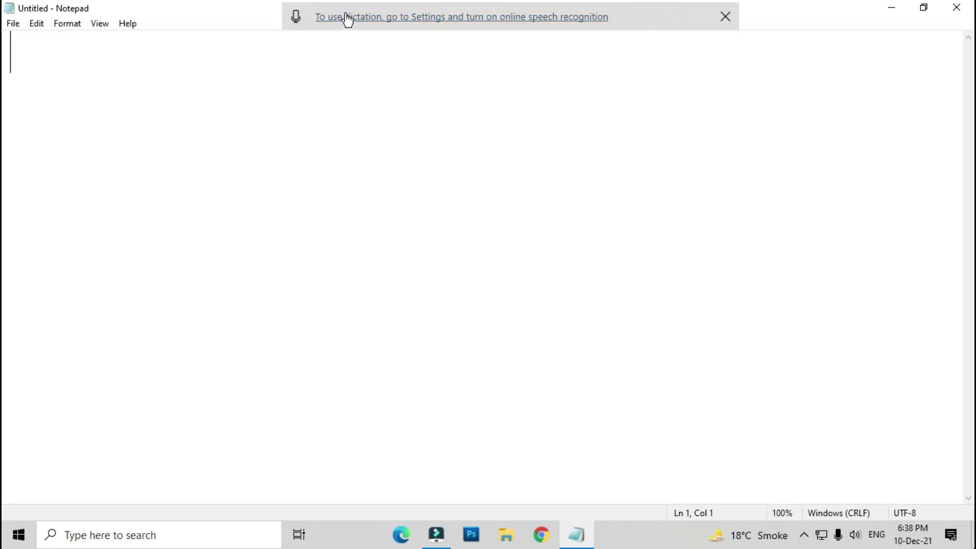
{"action": "left_click", "coordinate": [374, 18]}
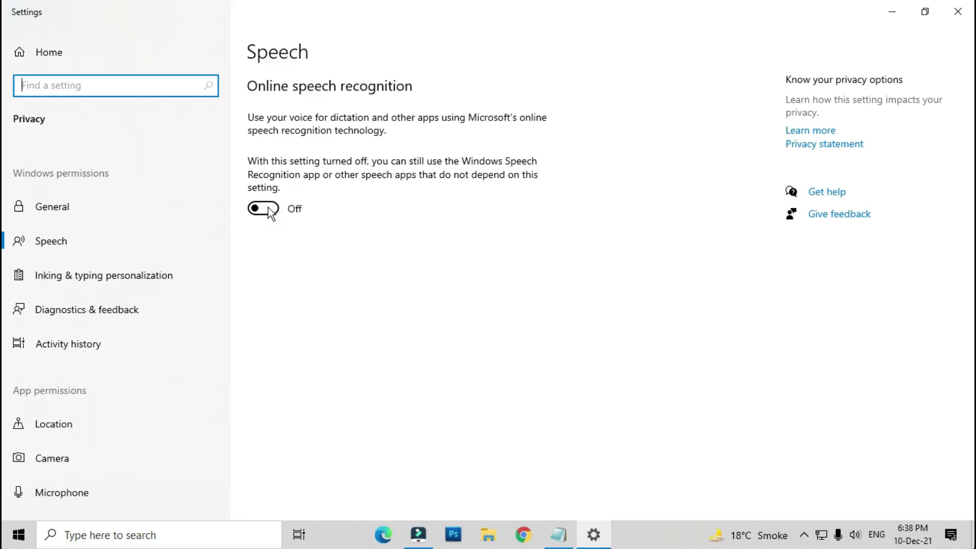
Step: Switch Online speech recognition to On, then close Settings to return to Notepad
{"action": "left_click", "coordinate": [269, 207]}
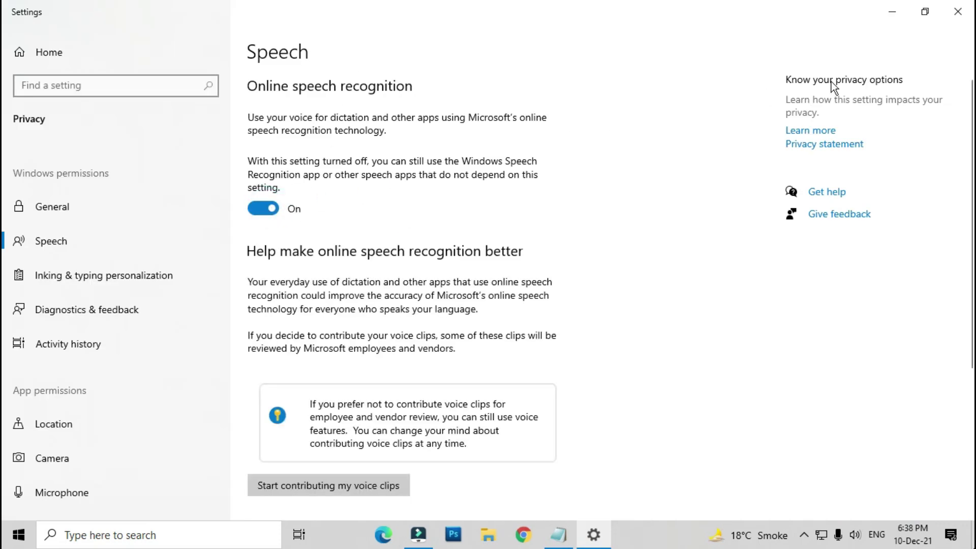
{"action": "left_click", "coordinate": [957, 11]}
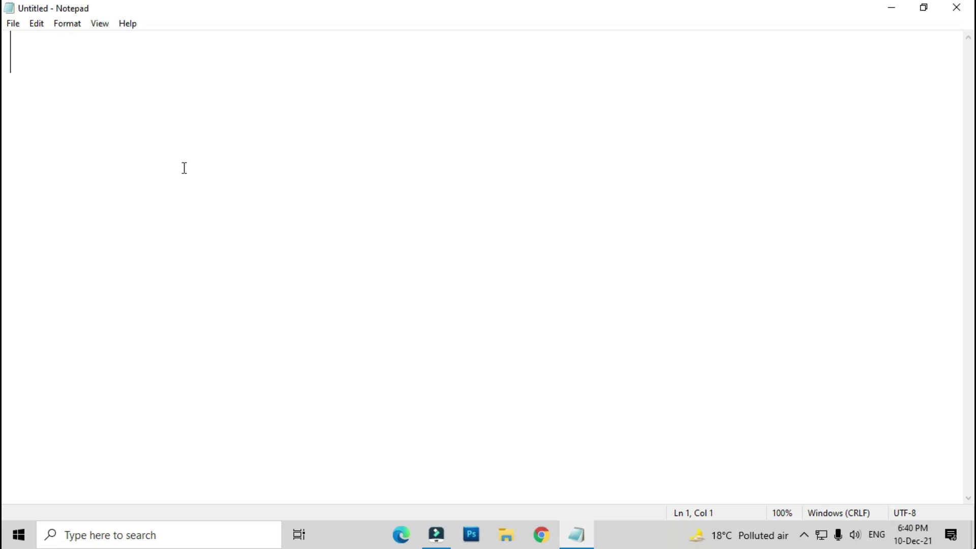
Step: Browse the special-character voice-commands PDF tables in Edge, then return to blank Notepad
{"action": "left_click", "coordinate": [399, 532]}
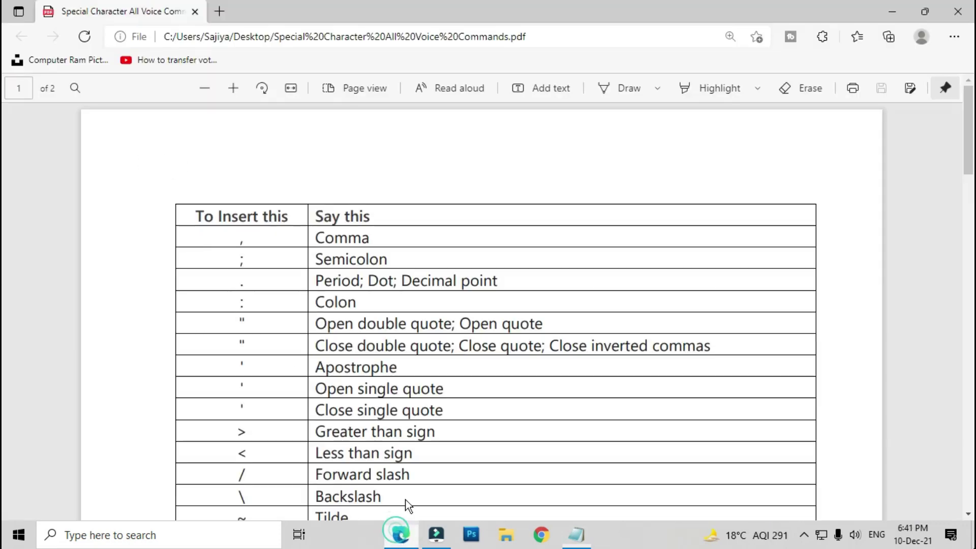
{"action": "scroll", "coordinate": [444, 305], "scroll_direction": "down", "scroll_amount": 9}
{"action": "scroll", "coordinate": [436, 310], "scroll_direction": "down", "scroll_amount": 7}
{"action": "scroll", "coordinate": [432, 306], "scroll_direction": "down", "scroll_amount": 5}
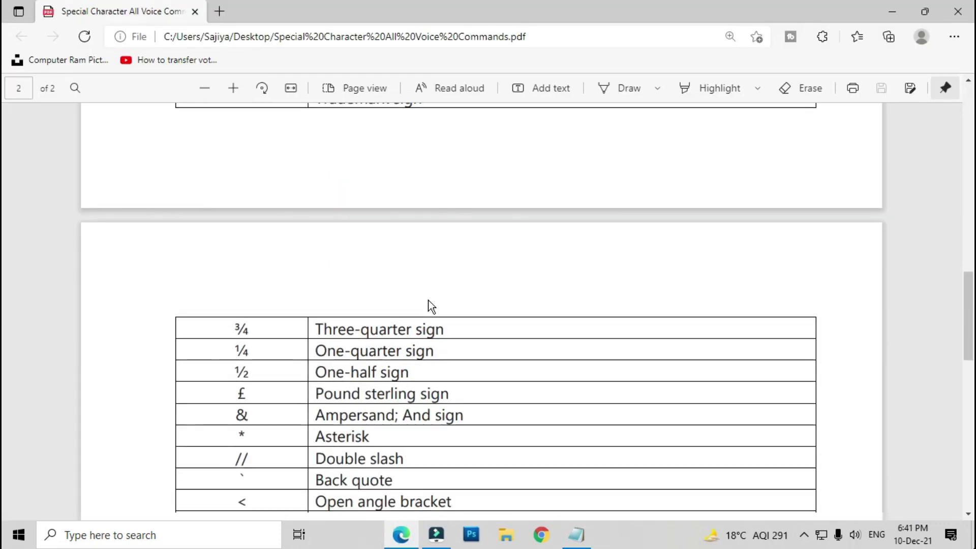
{"action": "scroll", "coordinate": [428, 301], "scroll_direction": "down", "scroll_amount": 6}
{"action": "scroll", "coordinate": [428, 302], "scroll_direction": "down", "scroll_amount": 5}
{"action": "scroll", "coordinate": [427, 302], "scroll_direction": "up", "scroll_amount": 7}
{"action": "scroll", "coordinate": [426, 303], "scroll_direction": "up", "scroll_amount": 6}
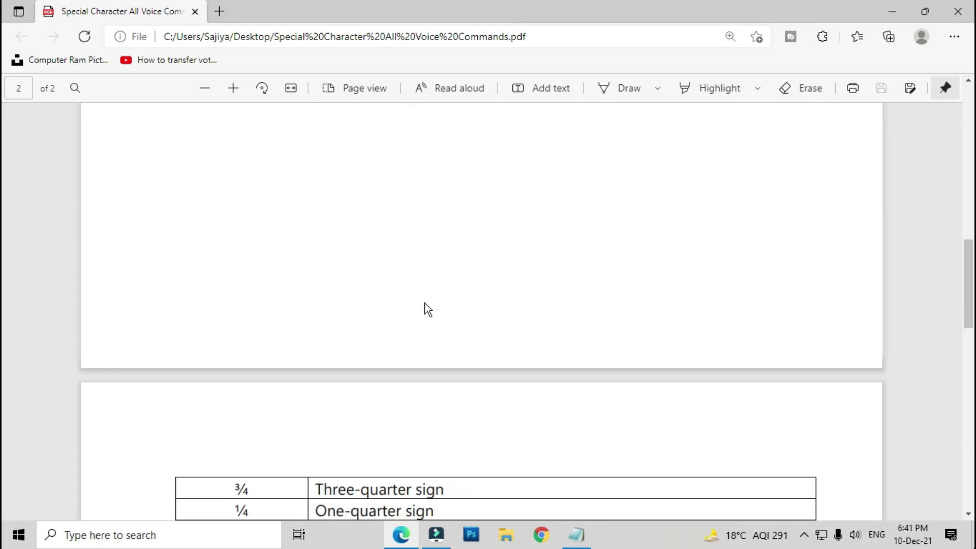
{"action": "scroll", "coordinate": [407, 317], "scroll_direction": "up", "scroll_amount": 5}
{"action": "scroll", "coordinate": [331, 315], "scroll_direction": "up", "scroll_amount": 5}
{"action": "scroll", "coordinate": [266, 311], "scroll_direction": "up", "scroll_amount": 2}
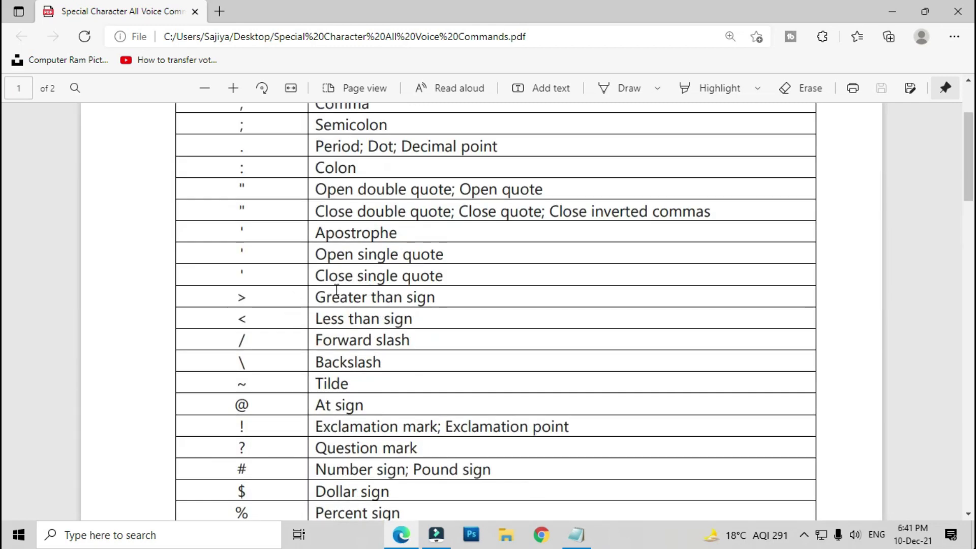
{"action": "scroll", "coordinate": [337, 290], "scroll_direction": "up", "scroll_amount": 3}
{"action": "left_click", "coordinate": [576, 534]}
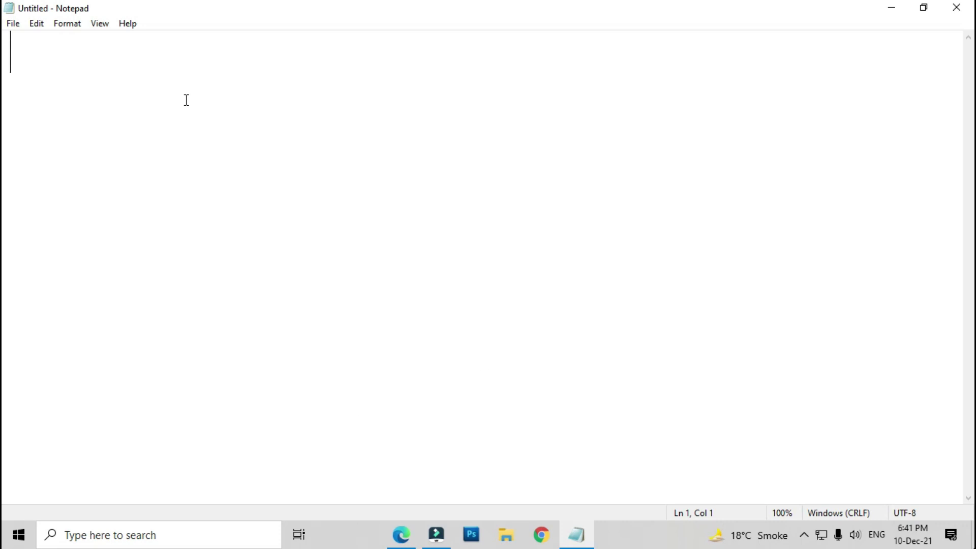
Step: Dictate the date, student greeting, best-computer-course question with DCA answer, and math heading
{"action": "key", "text": "super+h"}
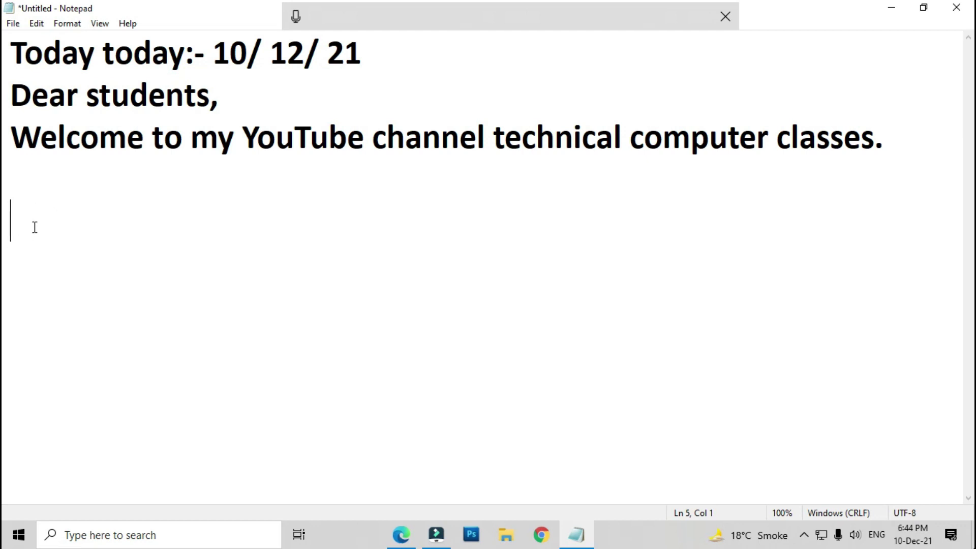
{"action": "left_click", "coordinate": [296, 18]}
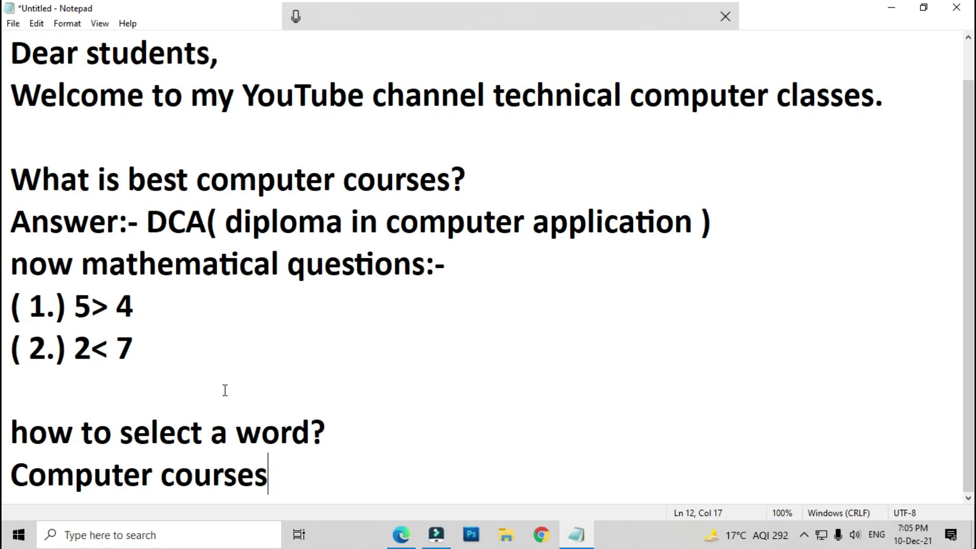
Step: Dictate '5> 4', '2< 7' and 'how to select a word?' with Computer, then add blank lines
{"action": "left_click", "coordinate": [296, 16]}
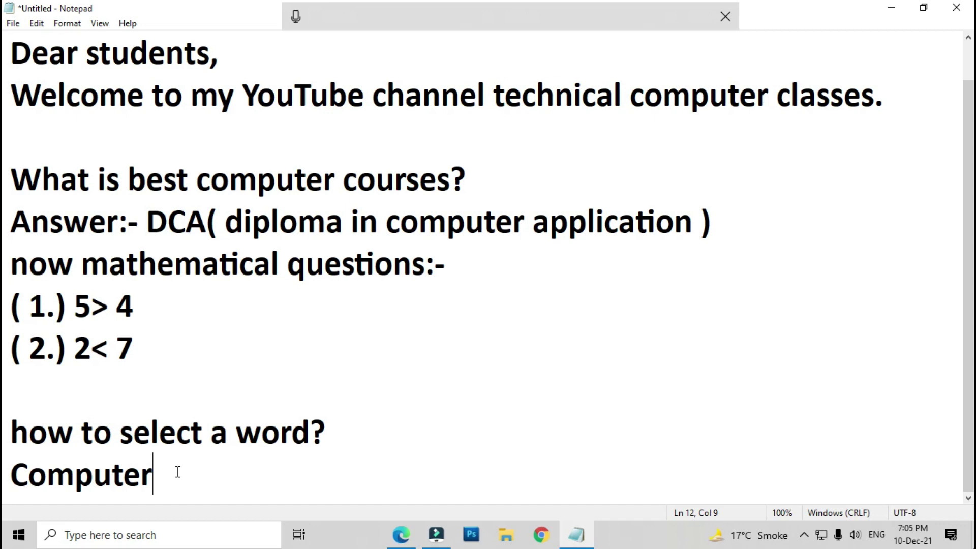
{"action": "key", "text": "Return"}
{"action": "key", "text": "Return"}
{"action": "key", "text": "Return"}
{"action": "key", "text": "Return"}
{"action": "key", "text": "Return"}
{"action": "key", "text": "Return"}
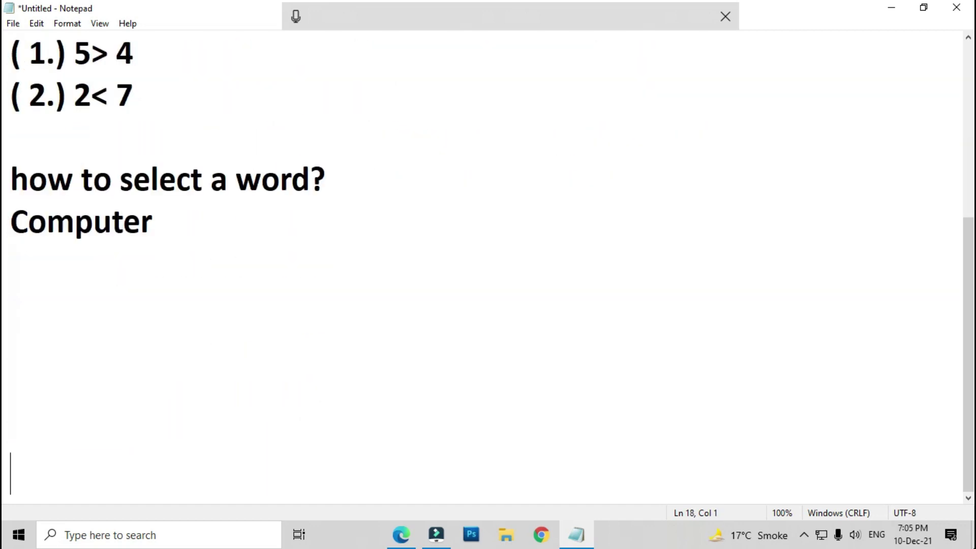
{"action": "key", "text": "Return"}
Step: From line 15, dictate %, =, +, {} and [] on separate lines, then switch to the Edge PDF
{"action": "left_click", "coordinate": [16, 313]}
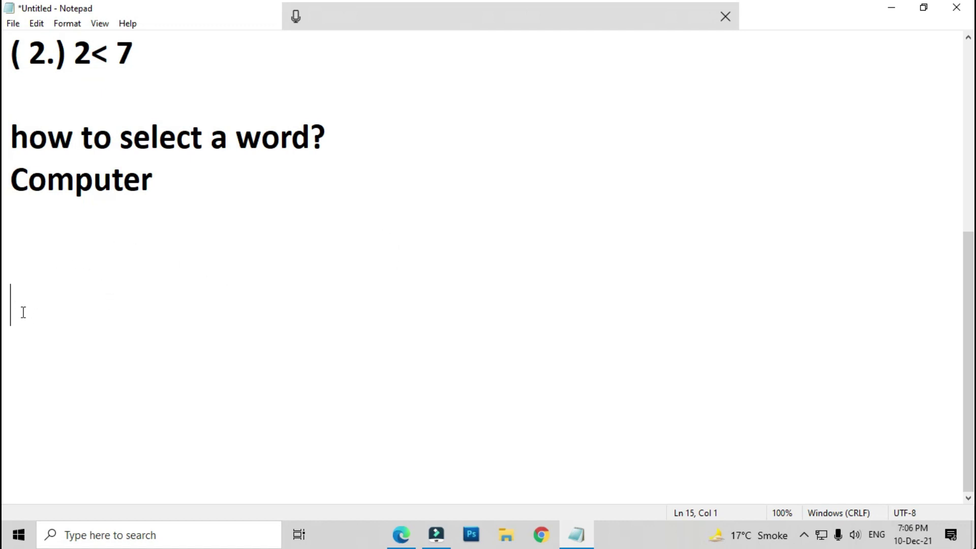
{"action": "left_click", "coordinate": [296, 18]}
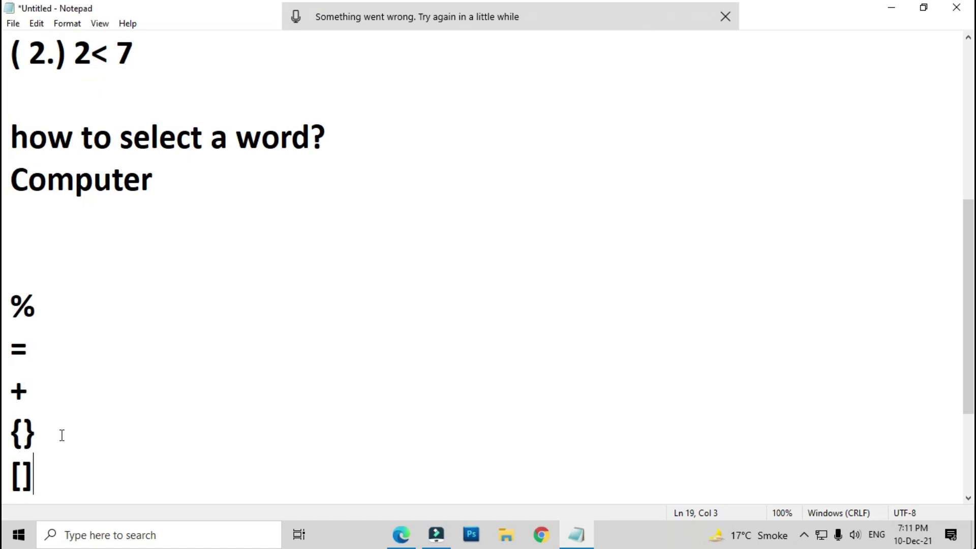
{"action": "scroll", "coordinate": [61, 435], "scroll_direction": "up", "scroll_amount": 3}
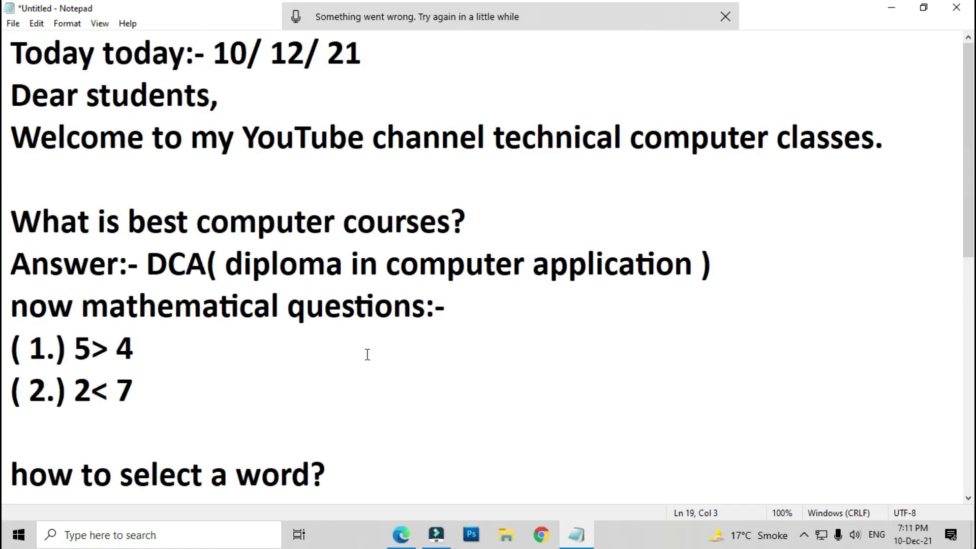
{"action": "left_click", "coordinate": [401, 534]}
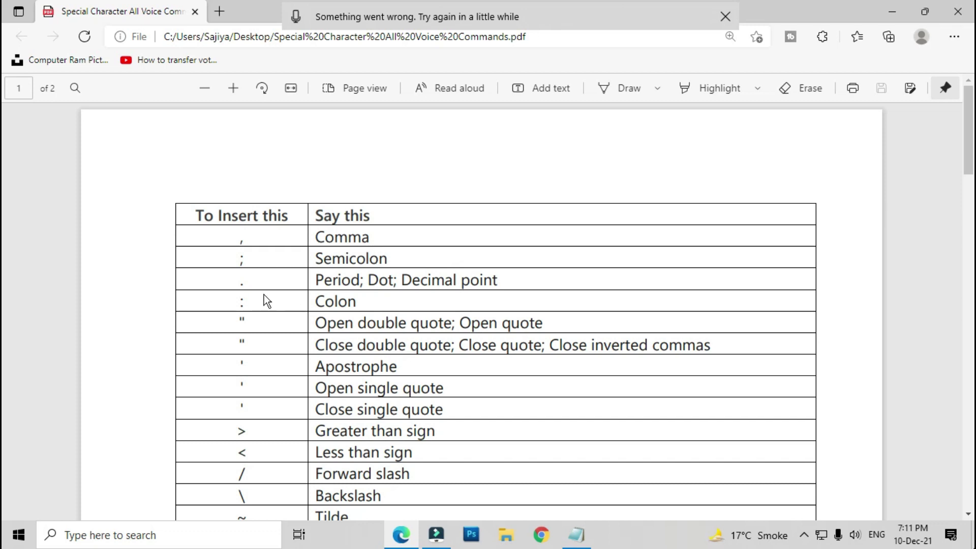
Step: Scroll the voice-commands PDF down to page 2's last entry, Function sign
{"action": "scroll", "coordinate": [264, 291], "scroll_direction": "down", "scroll_amount": 2}
{"action": "scroll", "coordinate": [264, 291], "scroll_direction": "down", "scroll_amount": 4}
{"action": "scroll", "coordinate": [335, 305], "scroll_direction": "down", "scroll_amount": 2}
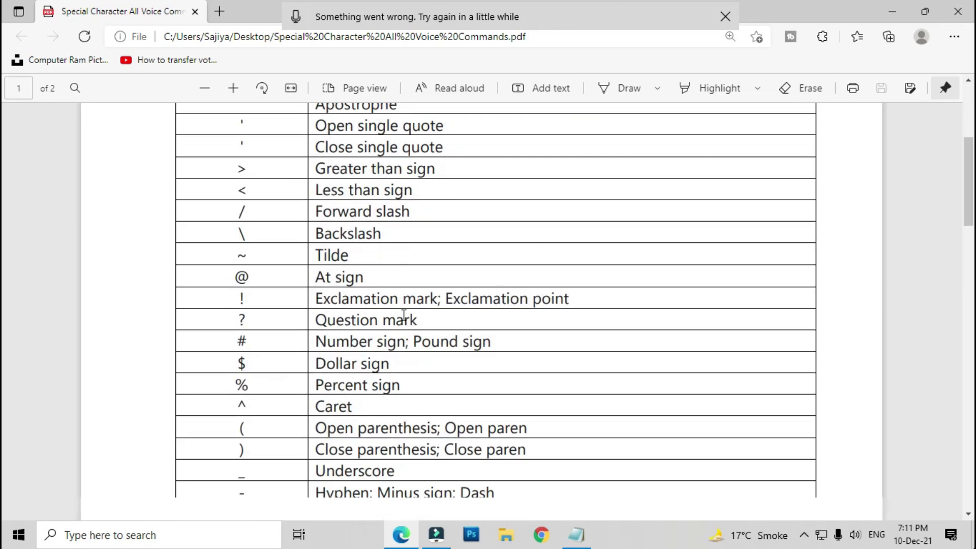
{"action": "scroll", "coordinate": [418, 319], "scroll_direction": "down", "scroll_amount": 2}
{"action": "scroll", "coordinate": [441, 321], "scroll_direction": "down", "scroll_amount": 4}
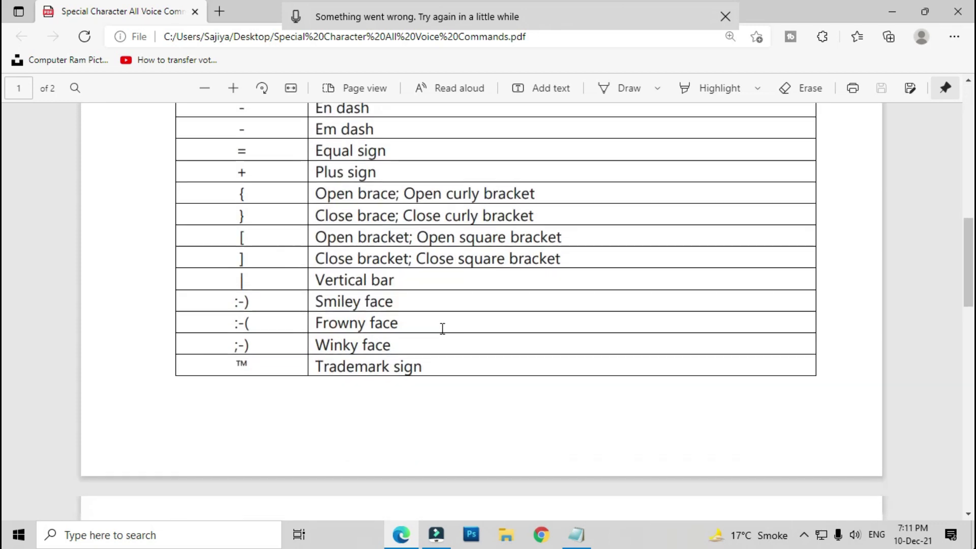
{"action": "scroll", "coordinate": [441, 328], "scroll_direction": "down", "scroll_amount": 2}
{"action": "scroll", "coordinate": [441, 333], "scroll_direction": "up", "scroll_amount": 4}
{"action": "scroll", "coordinate": [445, 331], "scroll_direction": "down", "scroll_amount": 1}
{"action": "scroll", "coordinate": [452, 328], "scroll_direction": "down", "scroll_amount": 5}
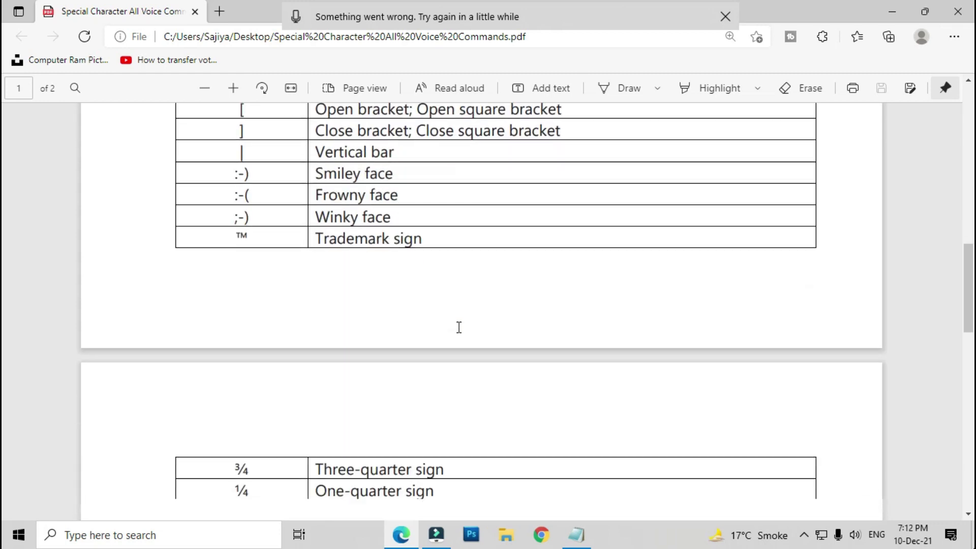
{"action": "scroll", "coordinate": [459, 327], "scroll_direction": "down", "scroll_amount": 5}
{"action": "scroll", "coordinate": [459, 327], "scroll_direction": "down", "scroll_amount": 4}
{"action": "scroll", "coordinate": [459, 328], "scroll_direction": "down", "scroll_amount": 3}
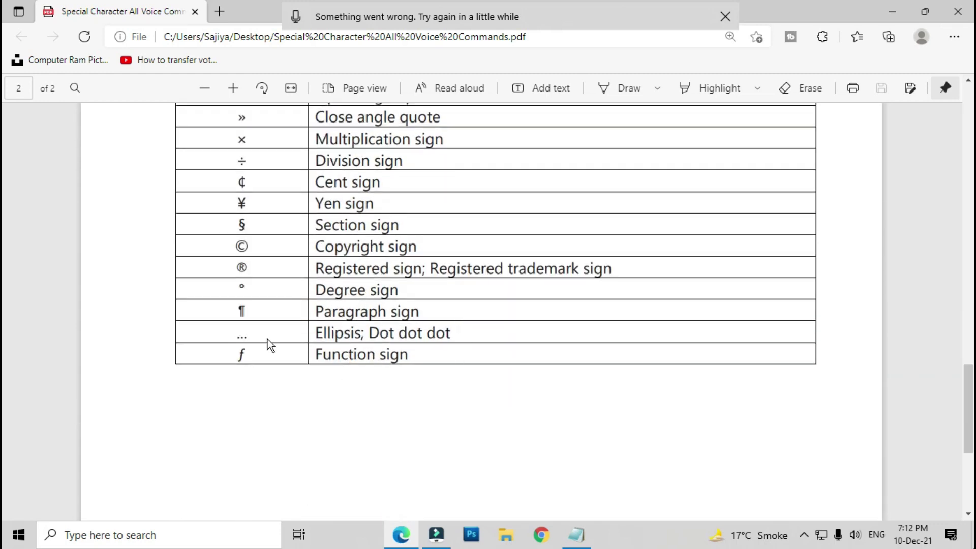